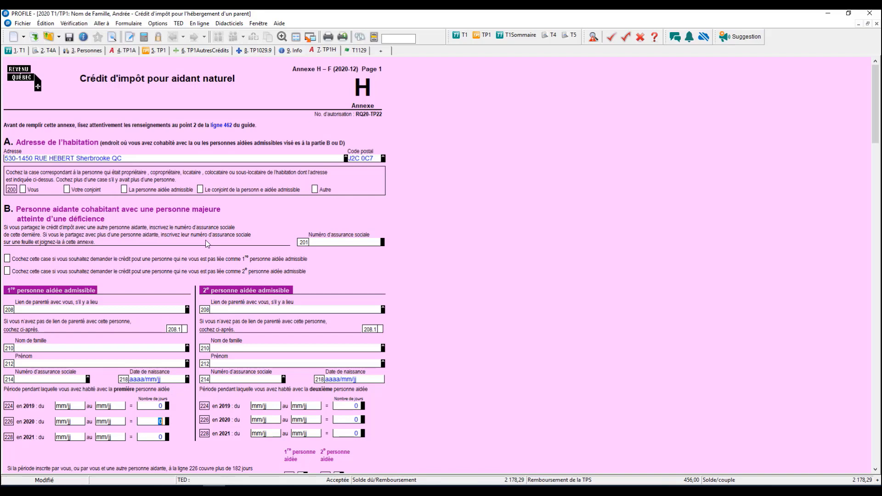
In the Personnes à charge form, enter the social insurance number and first name for dependant #1
{"action": "left_click", "coordinate": [87, 50]}
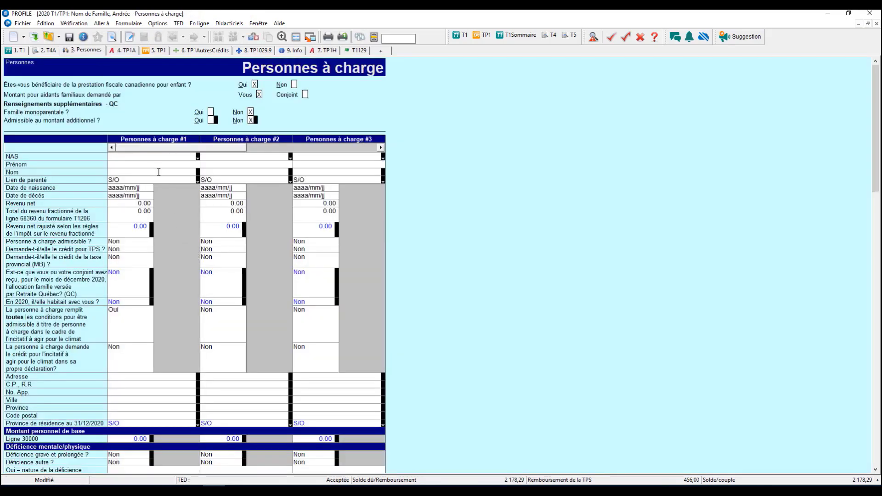
{"action": "left_click", "coordinate": [158, 157]}
{"action": "type", "text": "0000000000"}
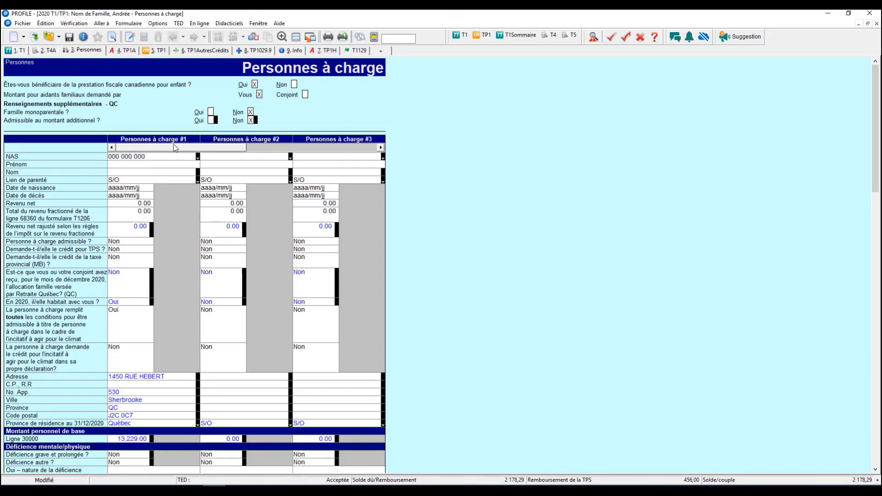
{"action": "type", "text": "prenom"}
{"action": "key", "text": "Tab"}
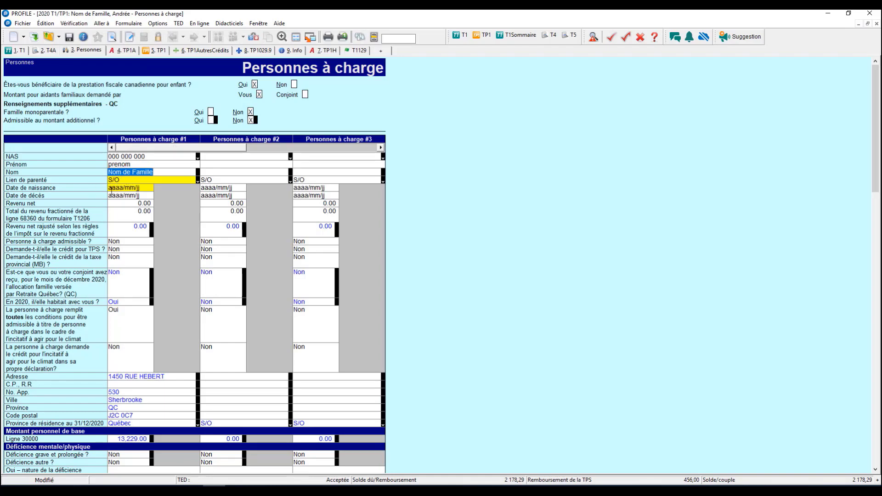
Set dependant #1's relationship to Grand-père and enter the date of birth
{"action": "left_click", "coordinate": [198, 181]}
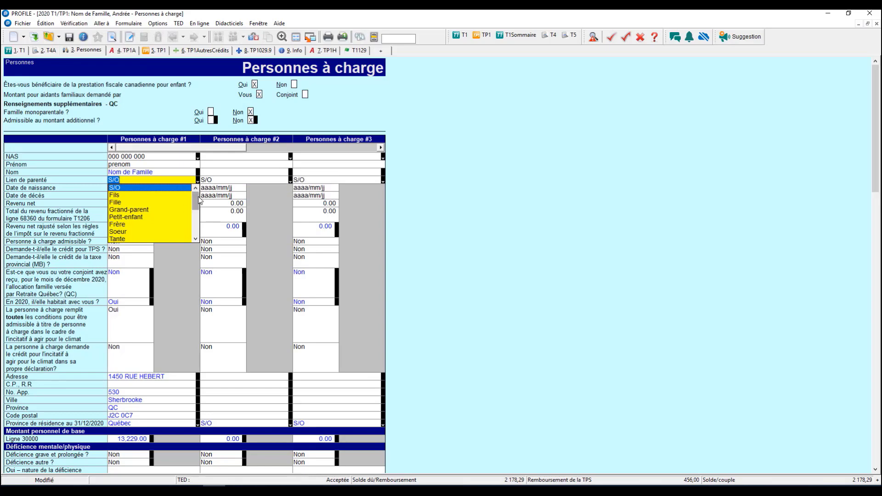
{"action": "left_click_drag", "start_coordinate": [200, 202], "coordinate": [200, 230]}
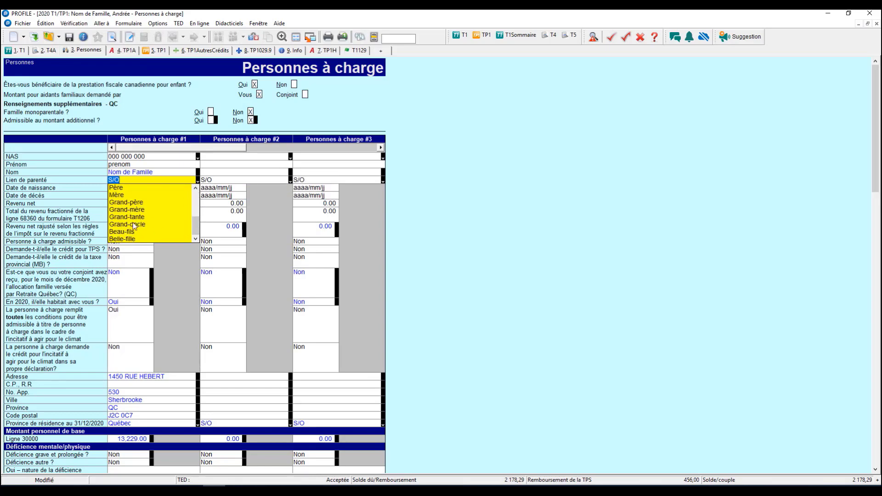
{"action": "left_click", "coordinate": [135, 203]}
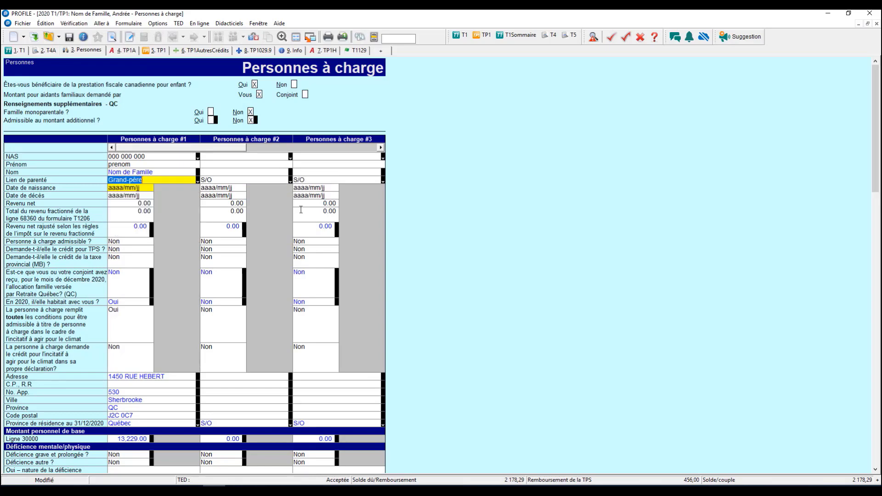
{"action": "key", "text": "Tab"}
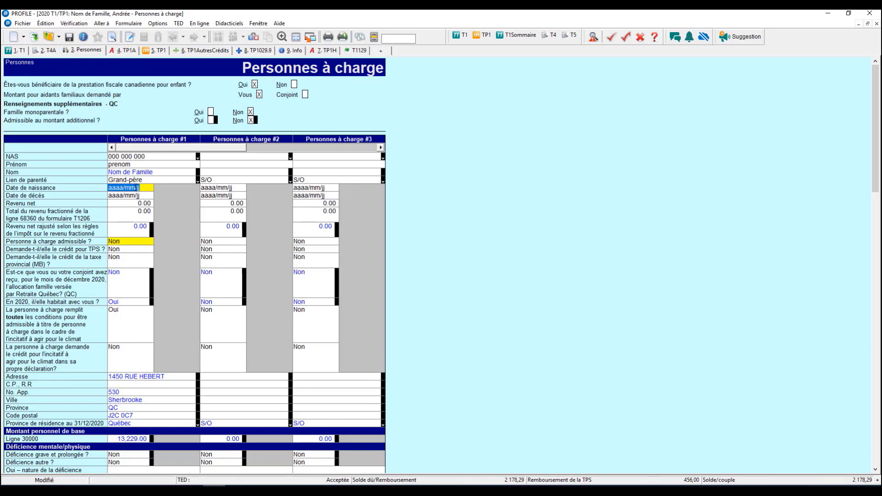
{"action": "type", "text": "1960/01/01"}
{"action": "key", "text": "Tab"}
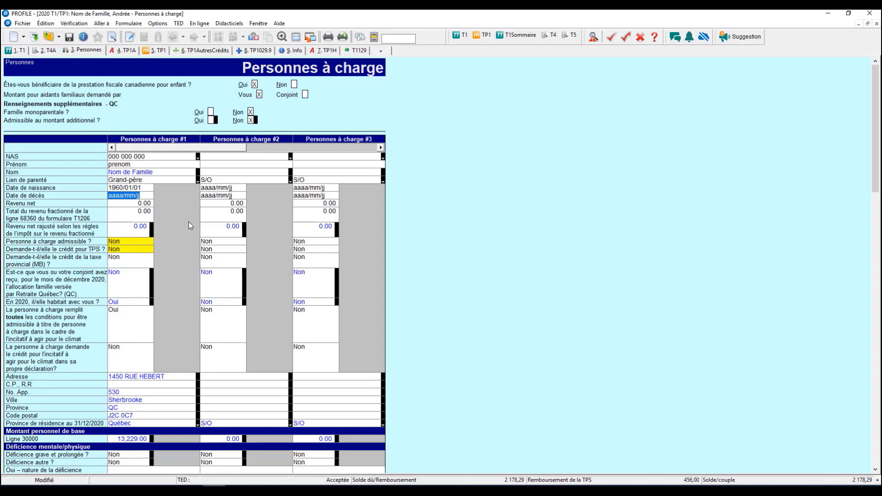
For dependant #1, set severe and prolonged impairment and other impairment to Oui, and enter "deficience" as its nature
{"action": "scroll", "coordinate": [189, 221], "scroll_direction": "down", "scroll_amount": 7}
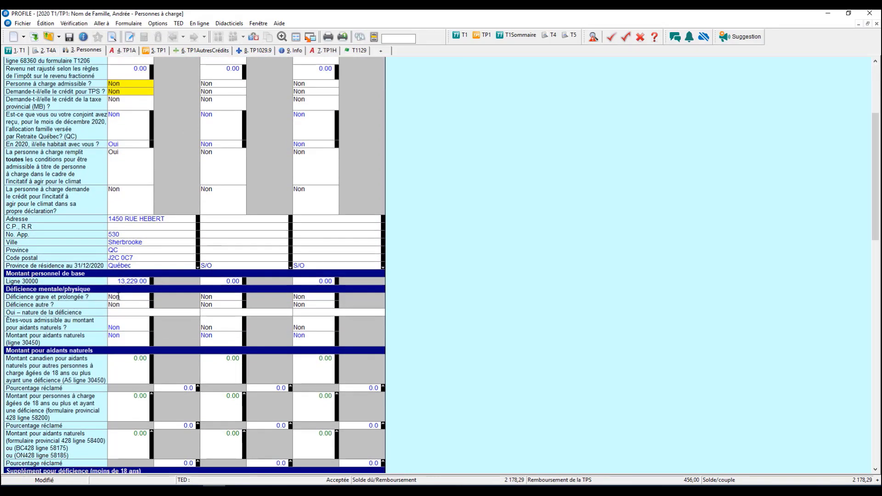
{"action": "left_click", "coordinate": [118, 296]}
{"action": "type", "text": "o"}
{"action": "left_click", "coordinate": [140, 307]}
{"action": "type", "text": "o"}
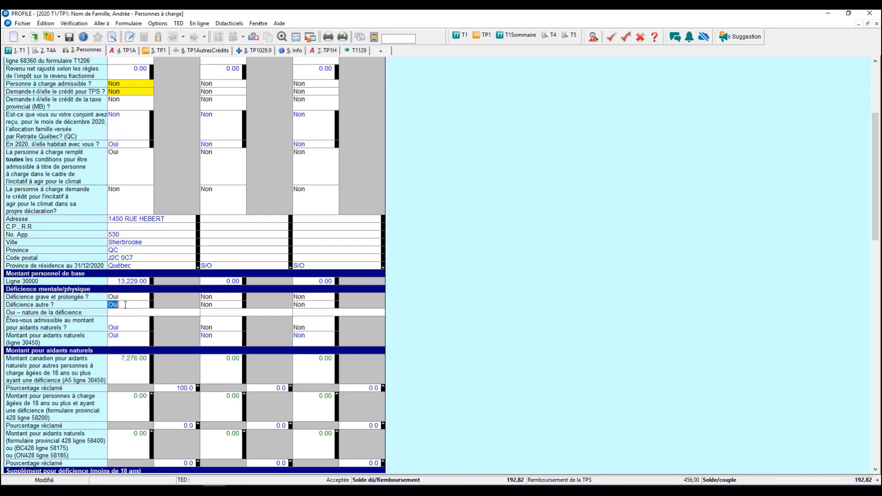
{"action": "left_click", "coordinate": [121, 314]}
{"action": "type", "text": "deficience"}
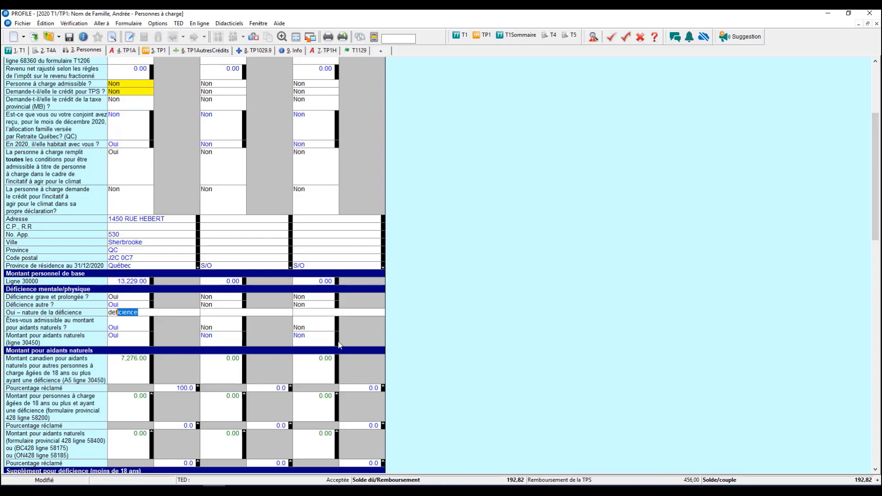
{"action": "key", "text": "Tab"}
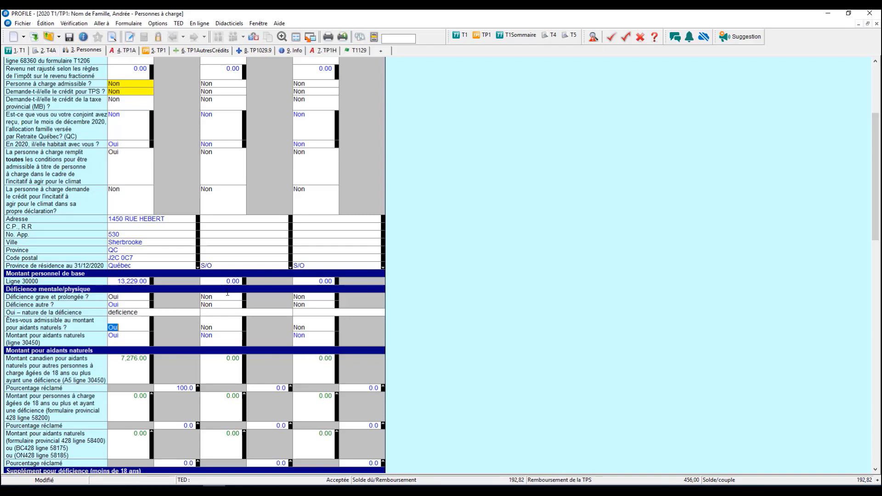
Check the percentage claimed on Annexe H for dependant #1 in the Quebec additional information section
{"action": "scroll", "coordinate": [223, 373], "scroll_direction": "down", "scroll_amount": 3}
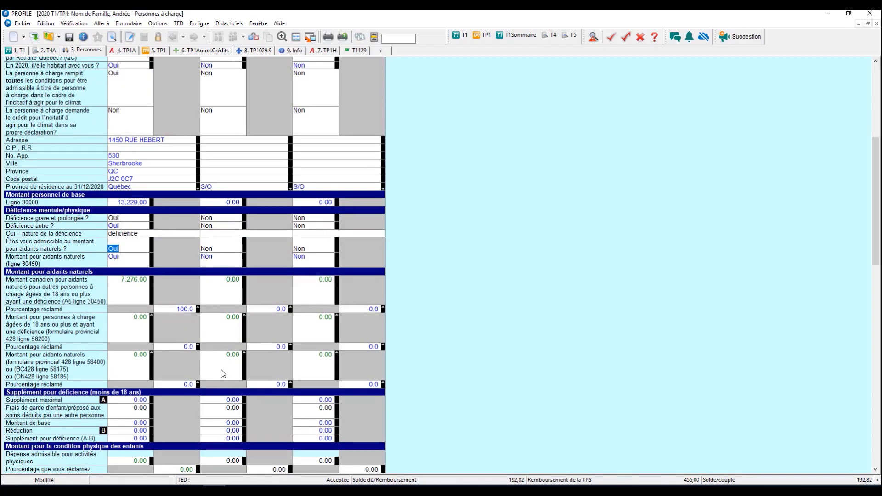
{"action": "scroll", "coordinate": [222, 373], "scroll_direction": "down", "scroll_amount": 8}
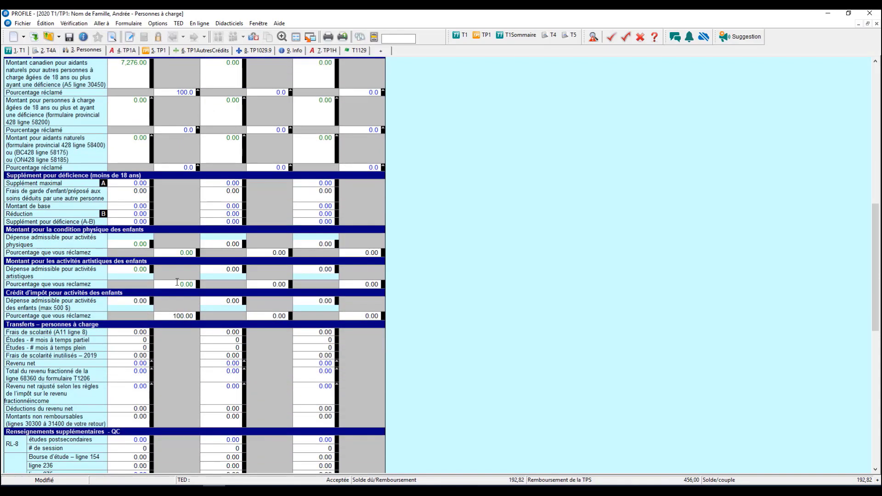
{"action": "scroll", "coordinate": [194, 352], "scroll_direction": "down", "scroll_amount": 3}
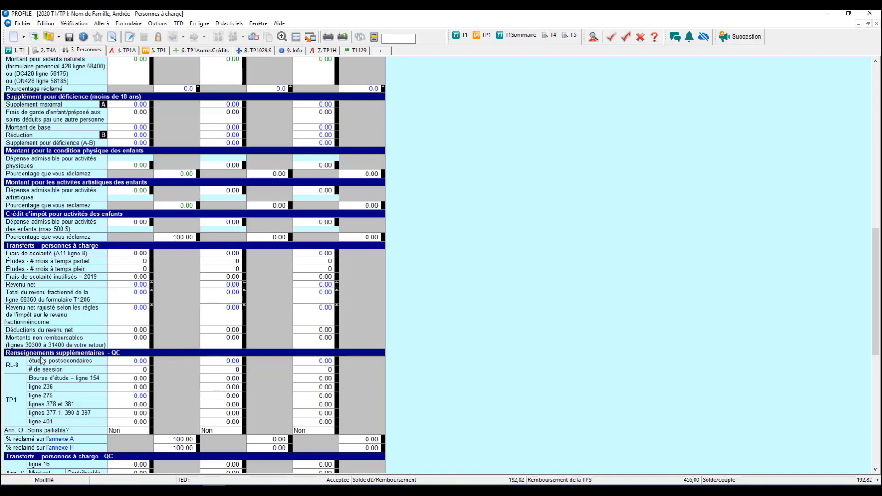
{"action": "scroll", "coordinate": [205, 358], "scroll_direction": "down", "scroll_amount": 2}
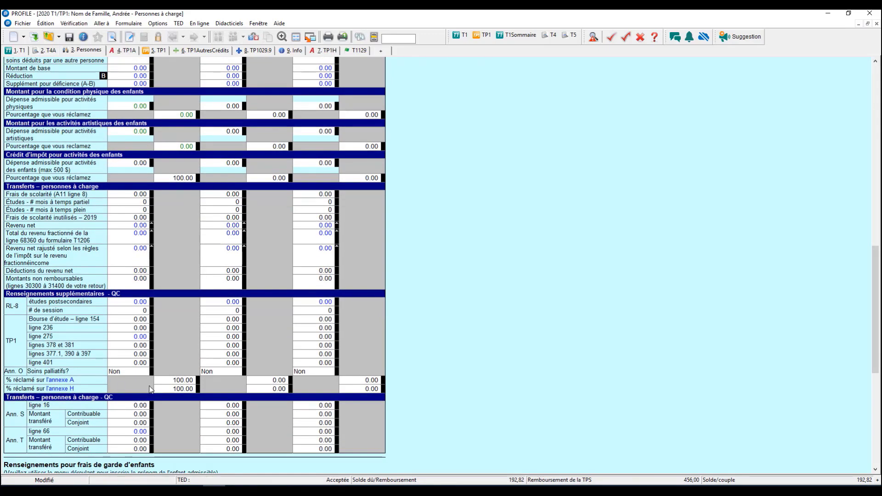
{"action": "left_click", "coordinate": [178, 389]}
On the TP1H form, set the 2020 cohabitation period with the first eligible person from 01/01 to 12/31
{"action": "left_click", "coordinate": [328, 50]}
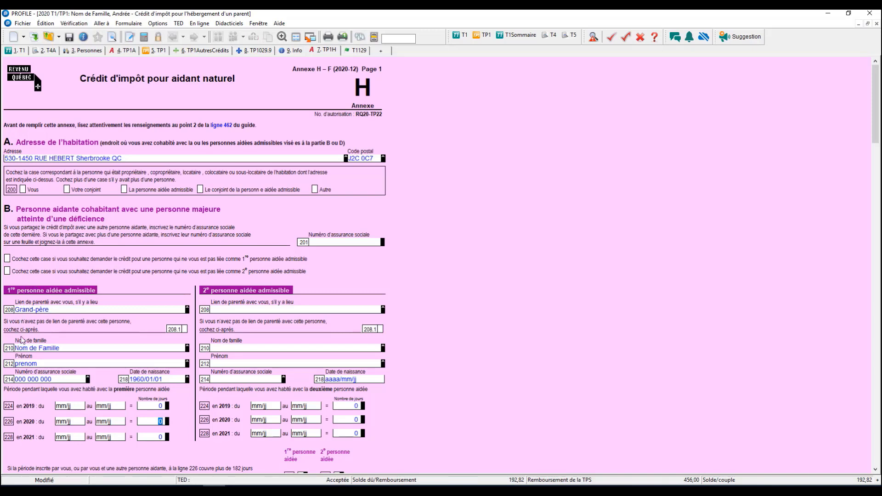
{"action": "left_click", "coordinate": [65, 422]}
{"action": "type", "text": "01/01"}
{"action": "left_click", "coordinate": [124, 421]}
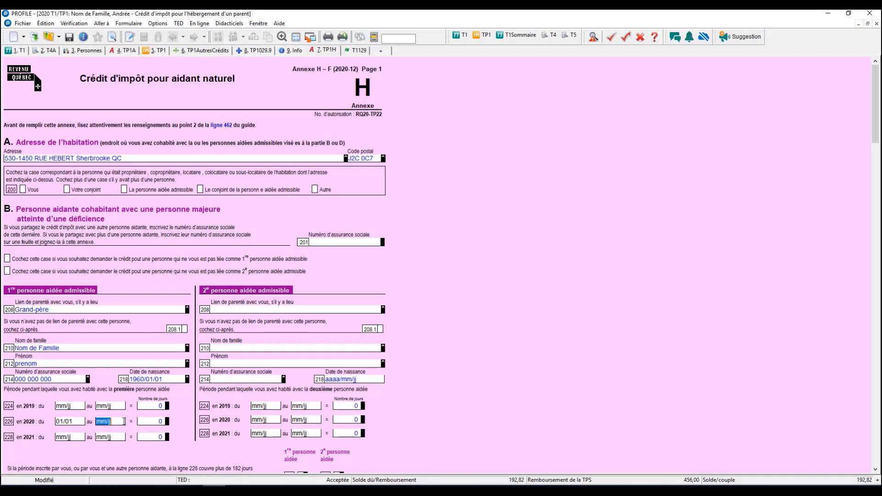
{"action": "type", "text": "0"}
{"action": "key", "text": "BackSpace"}
{"action": "type", "text": "12/31"}
{"action": "key", "text": "Tab"}
Review the Annexe H credit calculation from the period checkboxes through lines 264 and 268, and its carry-over to line 462 of the TP1
{"action": "scroll", "coordinate": [469, 392], "scroll_direction": "down", "scroll_amount": 2}
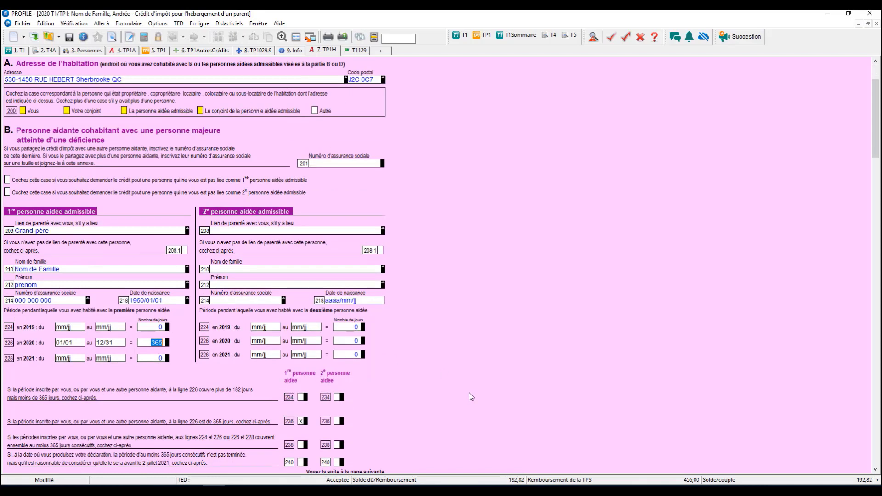
{"action": "scroll", "coordinate": [434, 294], "scroll_direction": "down", "scroll_amount": 4}
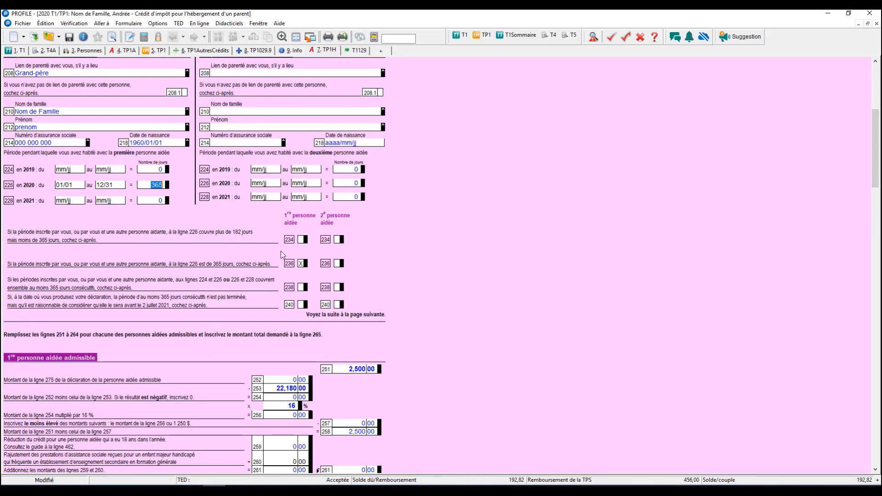
{"action": "scroll", "coordinate": [492, 293], "scroll_direction": "down", "scroll_amount": 3}
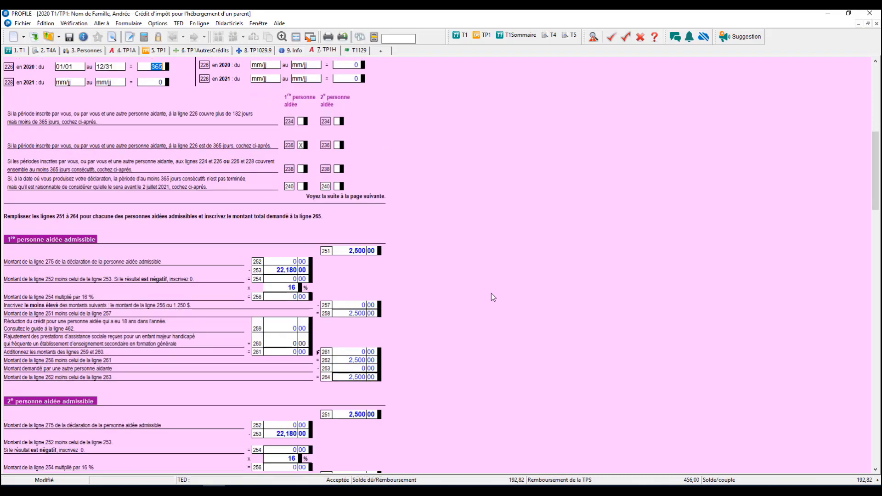
{"action": "left_click", "coordinate": [345, 377]}
{"action": "scroll", "coordinate": [462, 339], "scroll_direction": "up", "scroll_amount": 5}
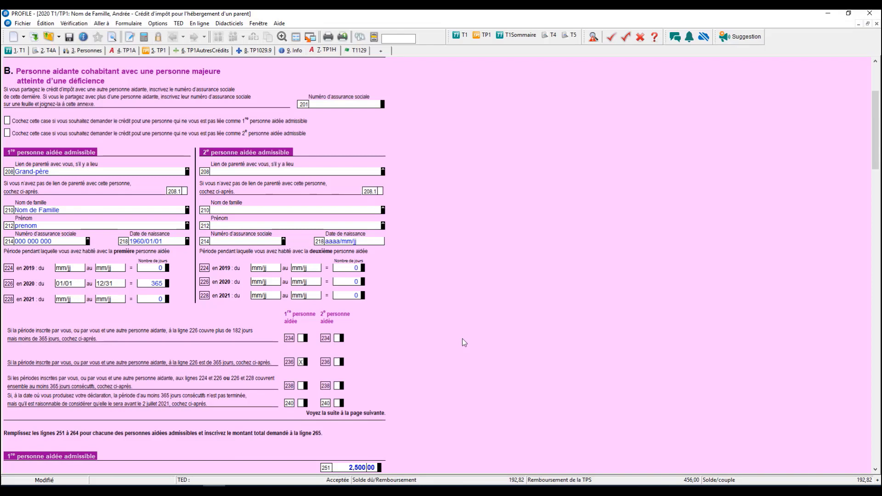
{"action": "scroll", "coordinate": [462, 338], "scroll_direction": "down", "scroll_amount": 5}
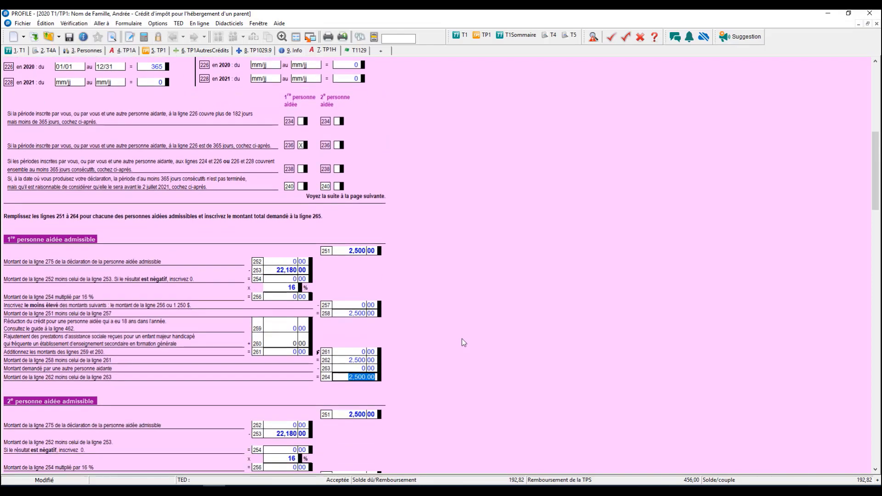
{"action": "scroll", "coordinate": [462, 338], "scroll_direction": "down", "scroll_amount": 4}
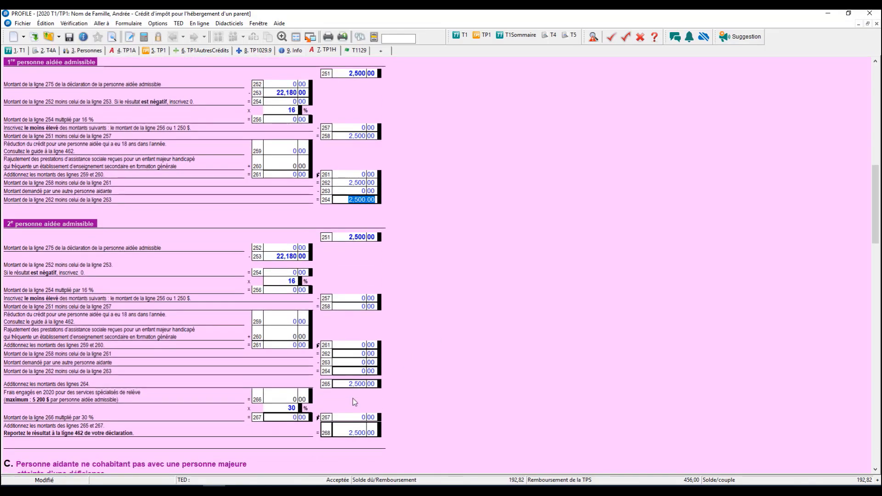
{"action": "left_click", "coordinate": [349, 426]}
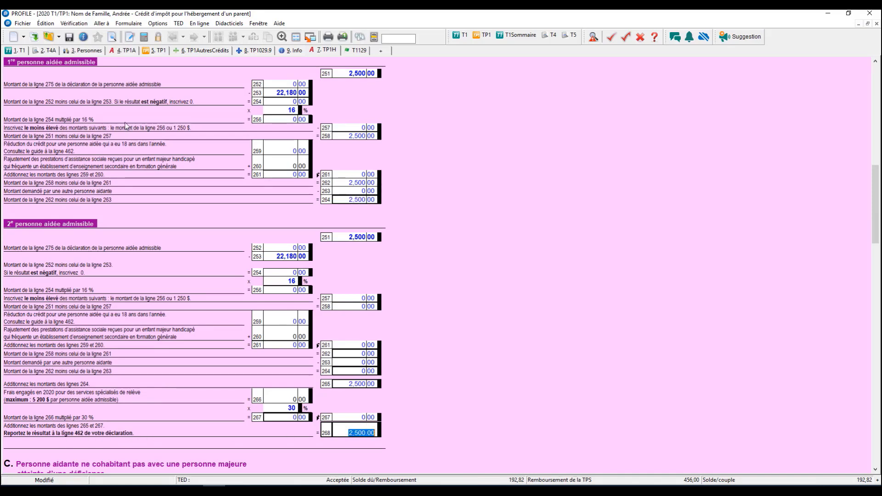
{"action": "left_click", "coordinate": [162, 51]}
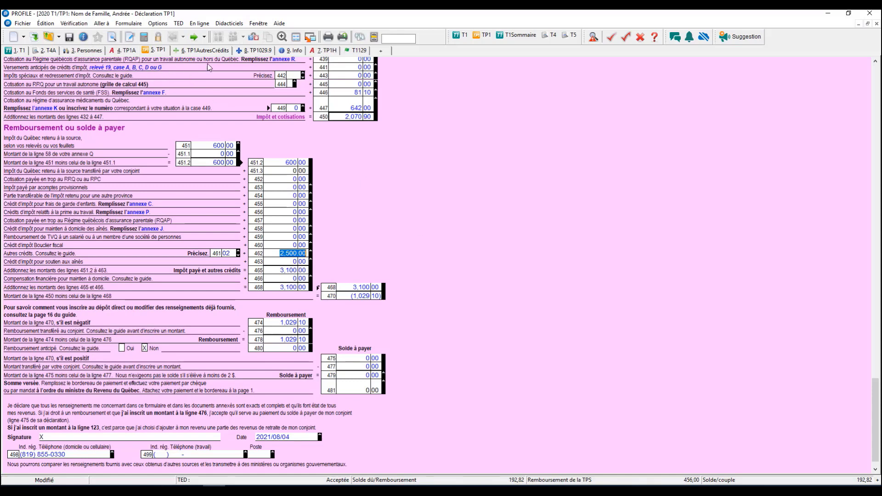
{"action": "left_click", "coordinate": [85, 50]}
{"action": "scroll", "coordinate": [326, 289], "scroll_direction": "up", "scroll_amount": 12}
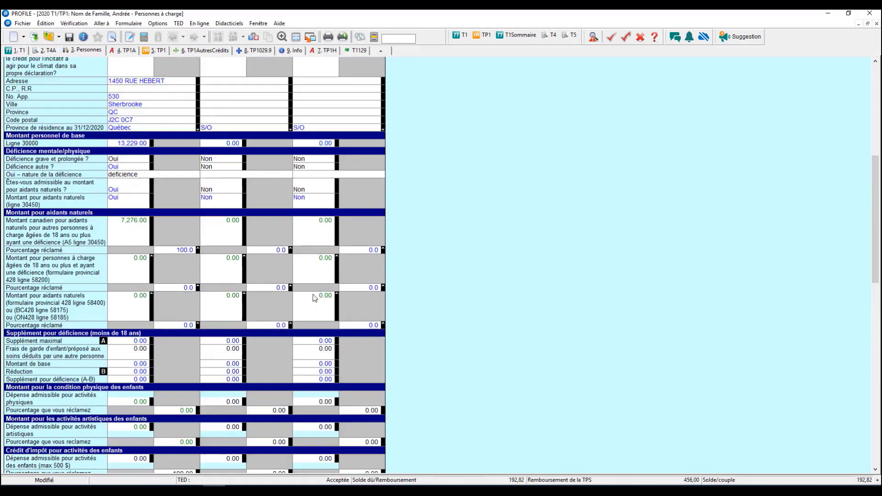
{"action": "left_click", "coordinate": [327, 50]}
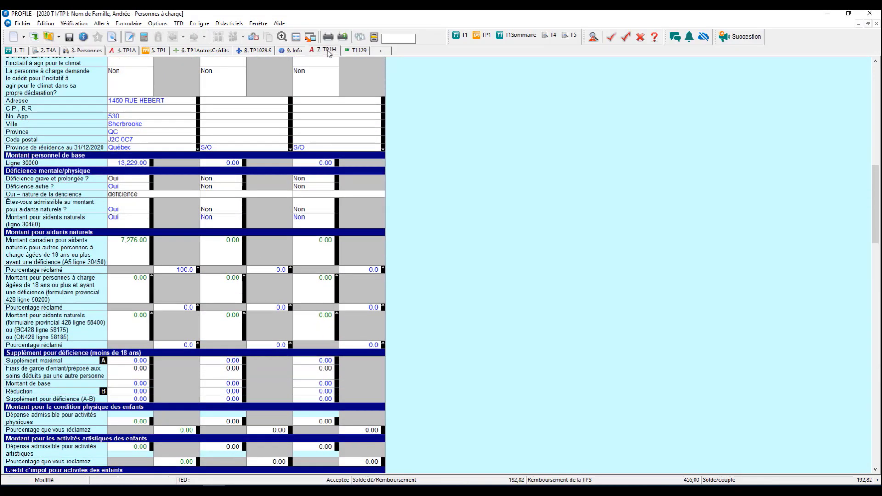
{"action": "scroll", "coordinate": [411, 284], "scroll_direction": "up", "scroll_amount": 15}
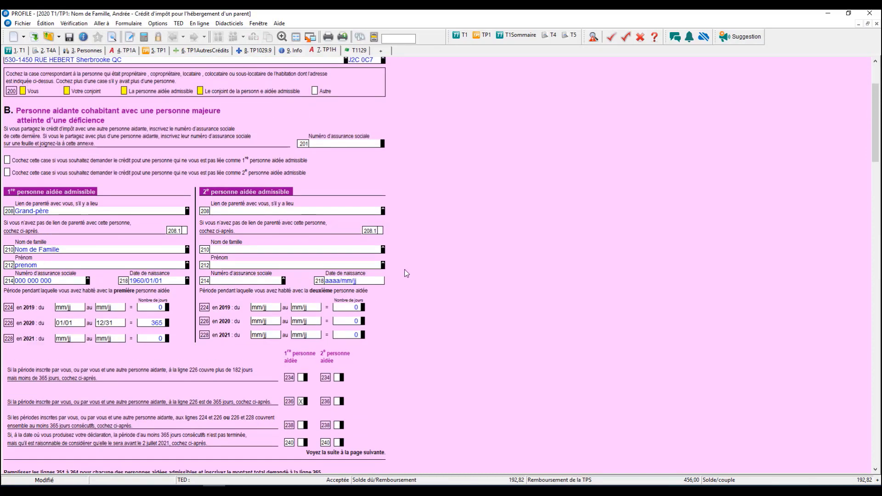
{"action": "scroll", "coordinate": [404, 269], "scroll_direction": "up", "scroll_amount": 3}
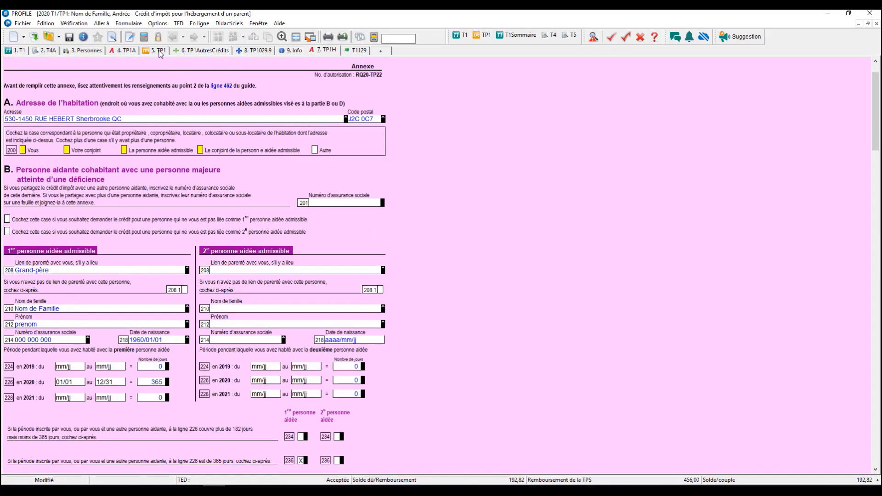
Erase all data from the Personnes à charge form and confirm the deletion
{"action": "left_click", "coordinate": [85, 50]}
{"action": "scroll", "coordinate": [442, 242], "scroll_direction": "up", "scroll_amount": 10}
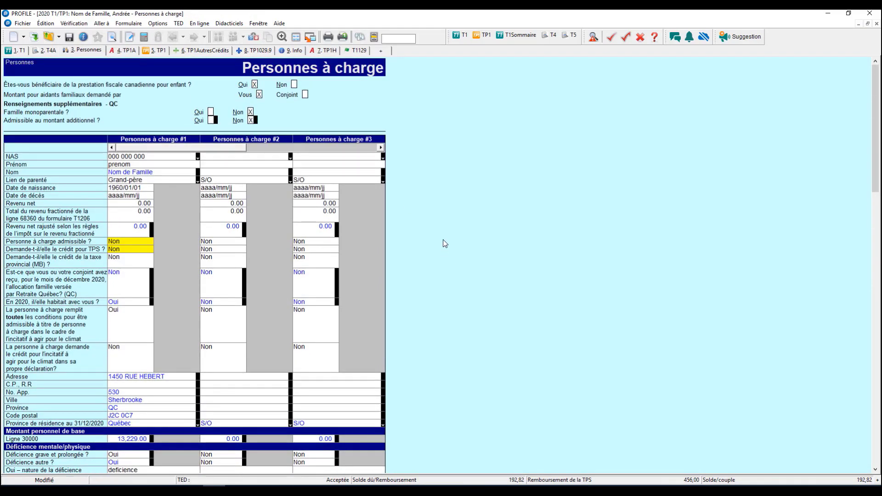
{"action": "left_click", "coordinate": [128, 23]}
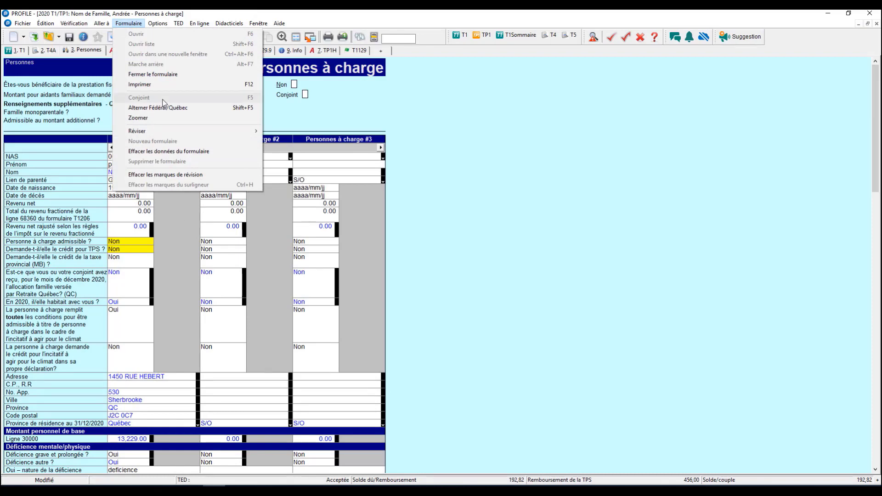
{"action": "left_click", "coordinate": [161, 152]}
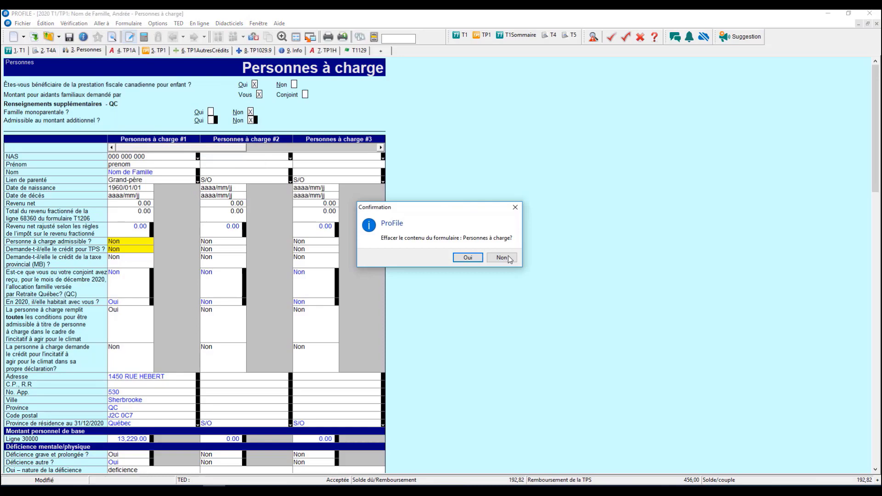
{"action": "left_click", "coordinate": [462, 259]}
{"action": "scroll", "coordinate": [446, 209], "scroll_direction": "up", "scroll_amount": 15}
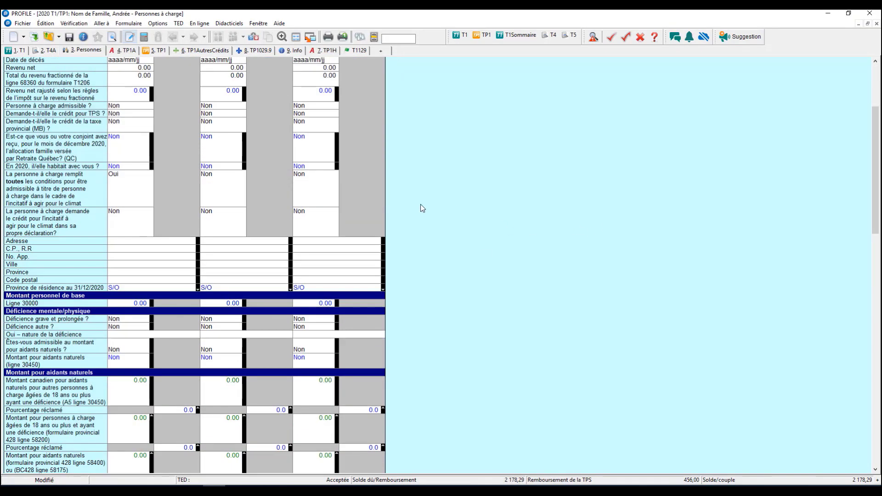
{"action": "scroll", "coordinate": [95, 52], "scroll_direction": "up", "scroll_amount": 5}
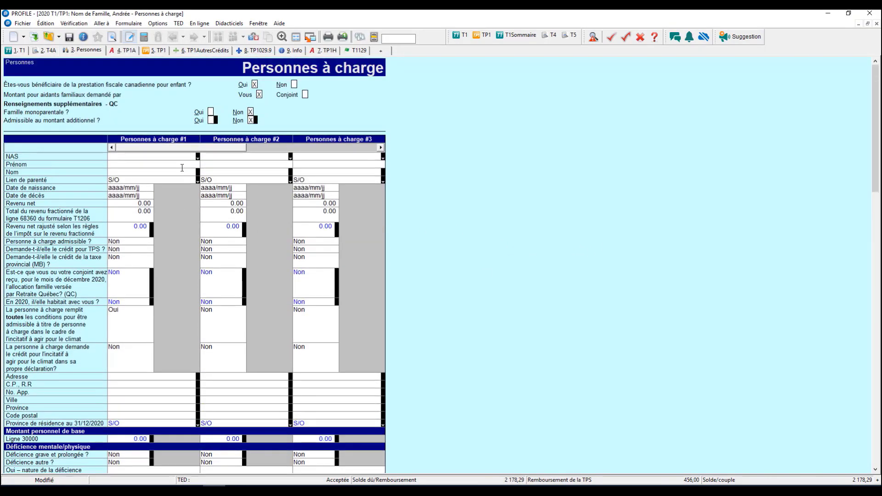
On the TP1H form, claim the credit for an unrelated first eligible person, with surname "nom" and first name "prenom"
{"action": "left_click", "coordinate": [329, 51]}
{"action": "scroll", "coordinate": [400, 244], "scroll_direction": "down", "scroll_amount": 3}
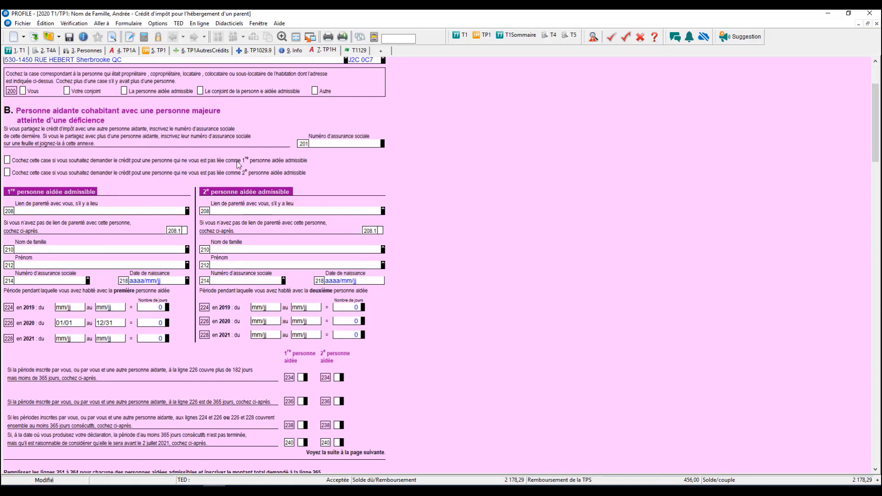
{"action": "left_click", "coordinate": [8, 160]}
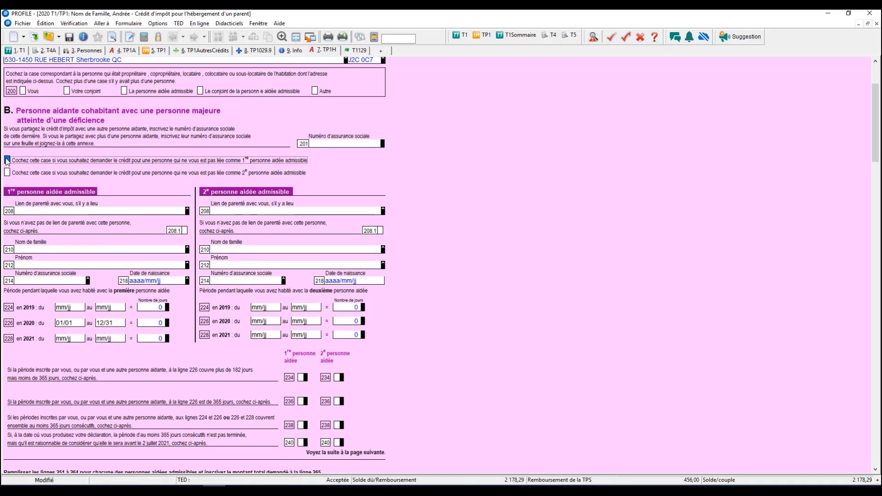
{"action": "left_click", "coordinate": [37, 248]}
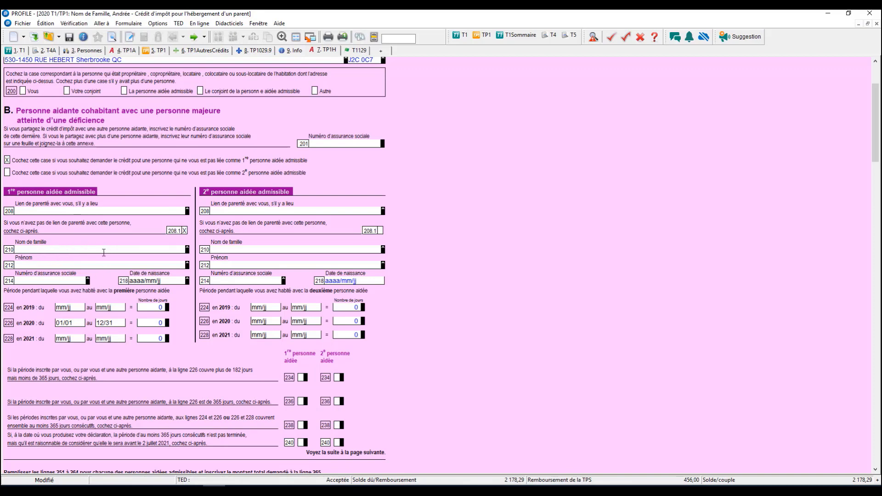
{"action": "type", "text": "nomprenom"}
Enter the first eligible person's social insurance number on line 214 and date of birth on line 218
{"action": "left_click", "coordinate": [42, 281]}
{"action": "type", "text": "000 000 000"}
{"action": "key", "text": "Tab"}
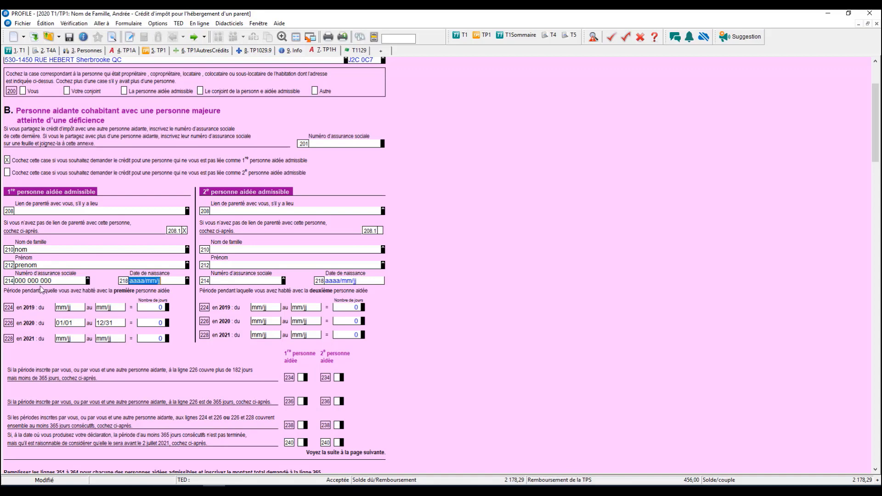
{"action": "type", "text": "1960/01/01"}
{"action": "key", "text": "Tab"}
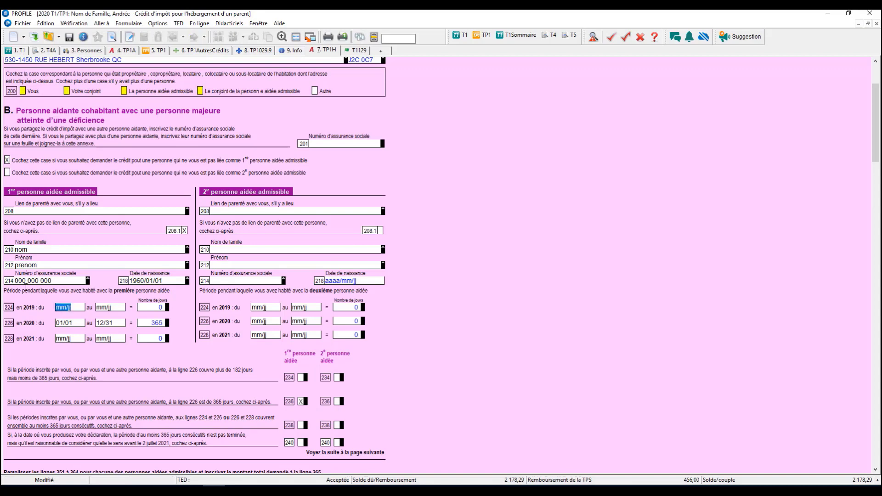
Review the first person's 2020 cohabitation period, box 236, and the credit on lines 264 and 268 through to line 462 of the TP1
{"action": "left_click", "coordinate": [67, 322]}
{"action": "left_click", "coordinate": [105, 322]}
{"action": "scroll", "coordinate": [409, 293], "scroll_direction": "down", "scroll_amount": 3}
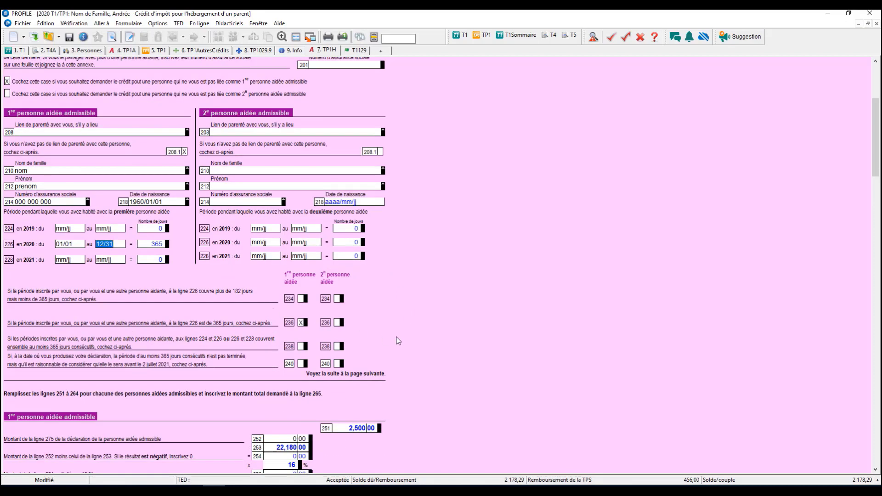
{"action": "left_click", "coordinate": [301, 322]}
{"action": "scroll", "coordinate": [417, 352], "scroll_direction": "down", "scroll_amount": 1}
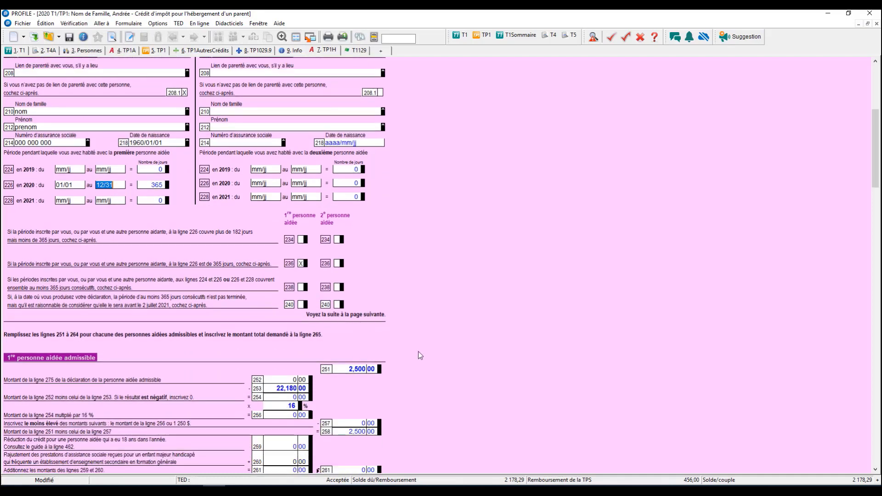
{"action": "scroll", "coordinate": [418, 351], "scroll_direction": "down", "scroll_amount": 2}
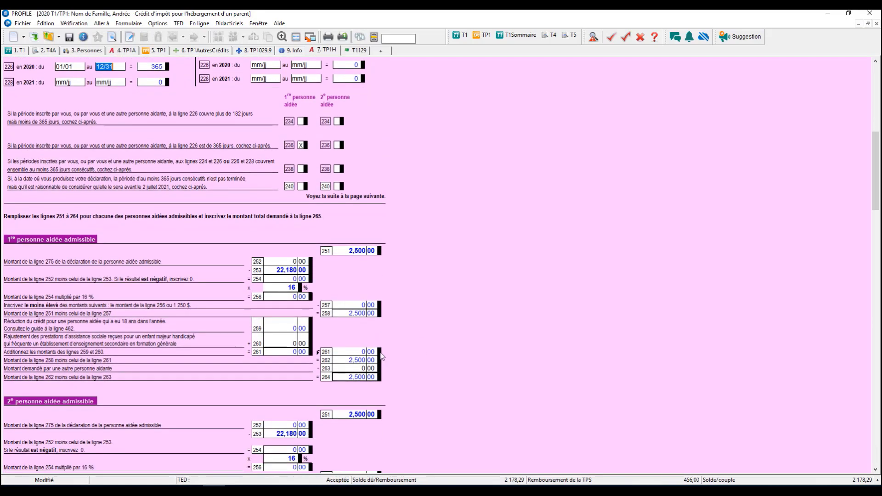
{"action": "scroll", "coordinate": [481, 366], "scroll_direction": "down", "scroll_amount": 3}
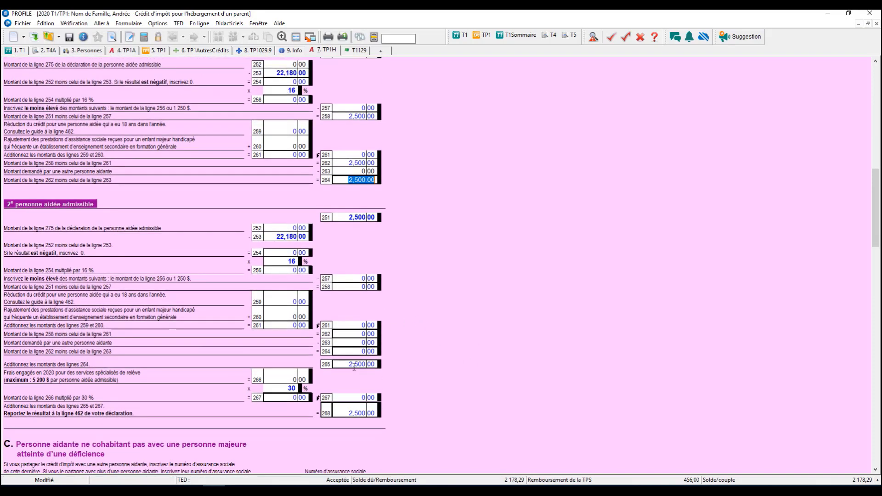
{"action": "left_click", "coordinate": [356, 413]}
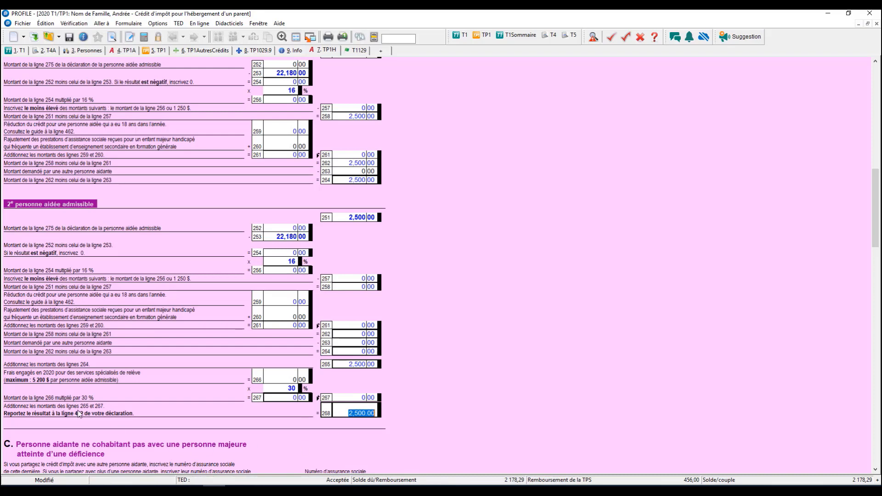
{"action": "left_click", "coordinate": [154, 52]}
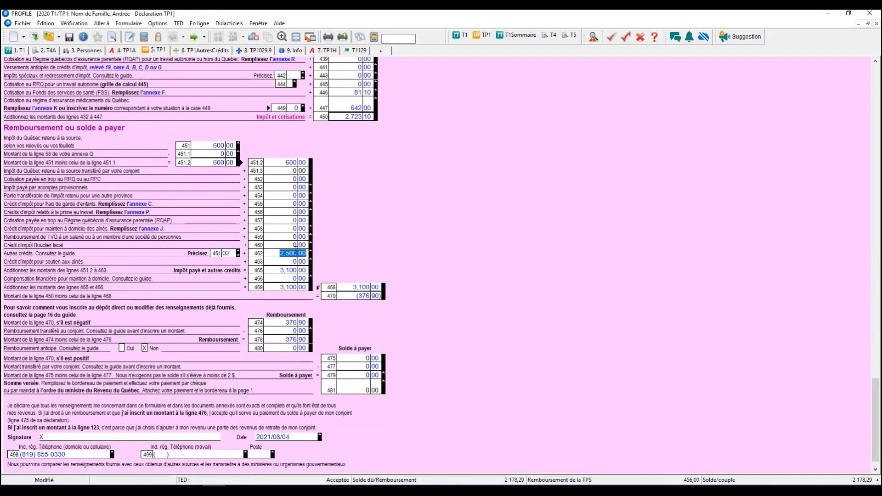
{"action": "left_click", "coordinate": [295, 252]}
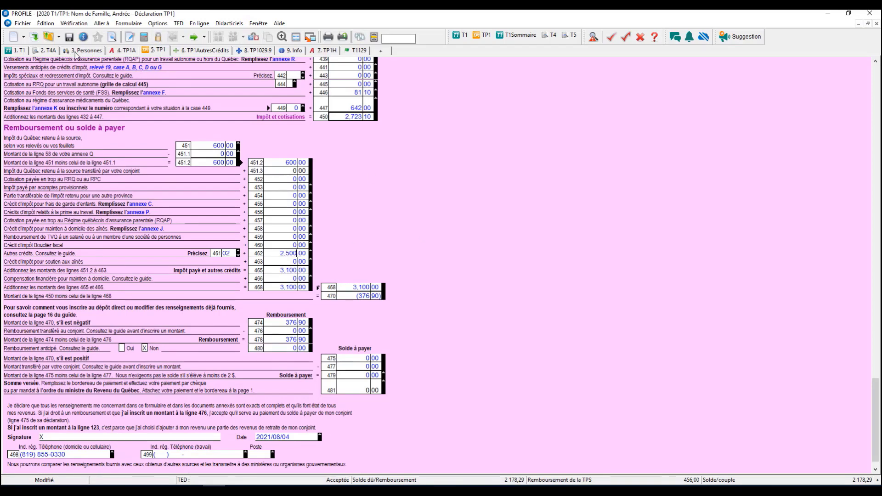
On the TP1H form, set the amount claimed by another caregiver for the first eligible person on line 263 to 1,250
{"action": "left_click", "coordinate": [329, 51]}
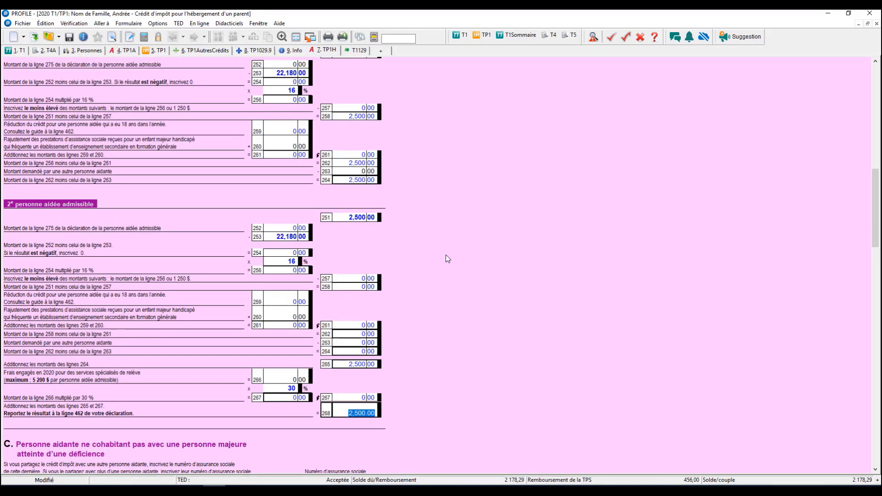
{"action": "scroll", "coordinate": [438, 259], "scroll_direction": "up", "scroll_amount": 5}
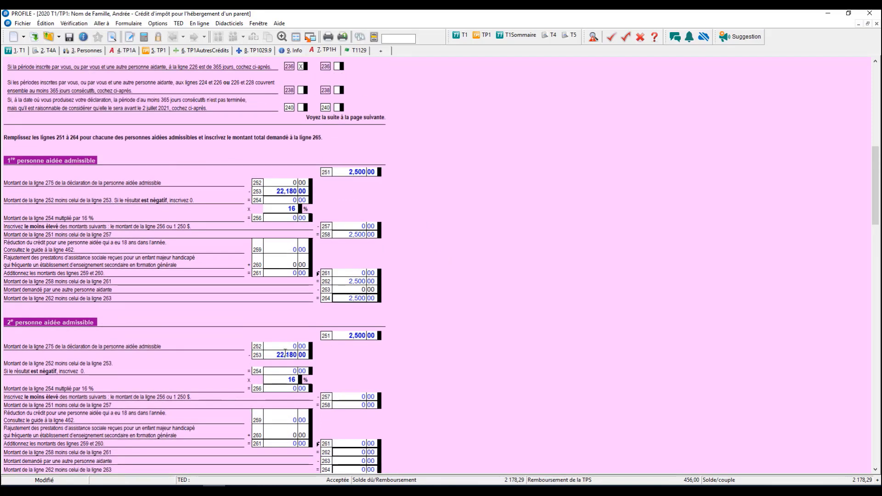
{"action": "left_click", "coordinate": [354, 289]}
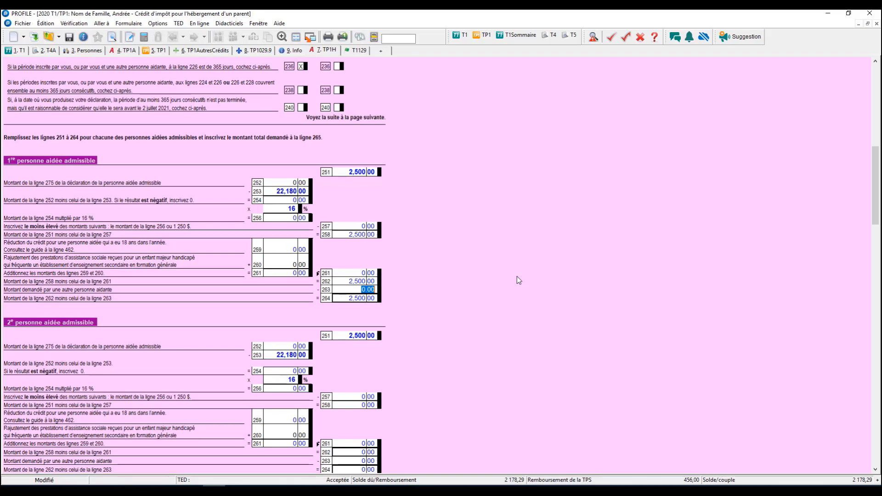
{"action": "type", "text": "1250"}
{"action": "key", "text": "Tab"}
Check the shared credit on lines 264 and 268 of the TP1H and its carry-over to line 462 of the TP1
{"action": "left_click", "coordinate": [349, 300]}
{"action": "left_click_drag", "start_coordinate": [342, 298], "coordinate": [390, 296]}
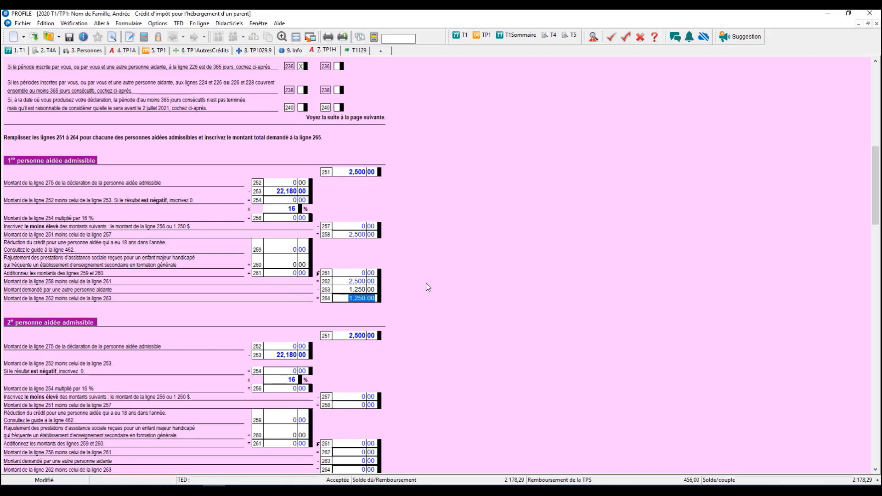
{"action": "scroll", "coordinate": [425, 287], "scroll_direction": "down", "scroll_amount": 3}
{"action": "left_click_drag", "start_coordinate": [347, 373], "coordinate": [418, 370]}
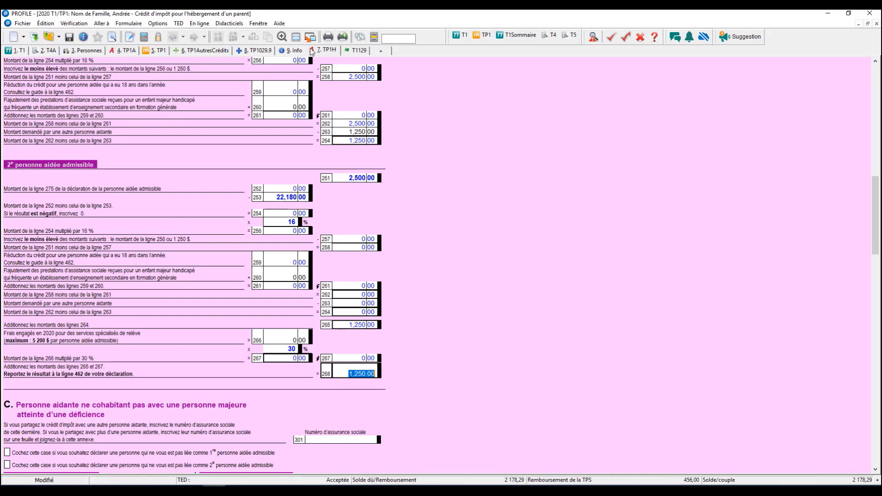
{"action": "left_click", "coordinate": [160, 51]}
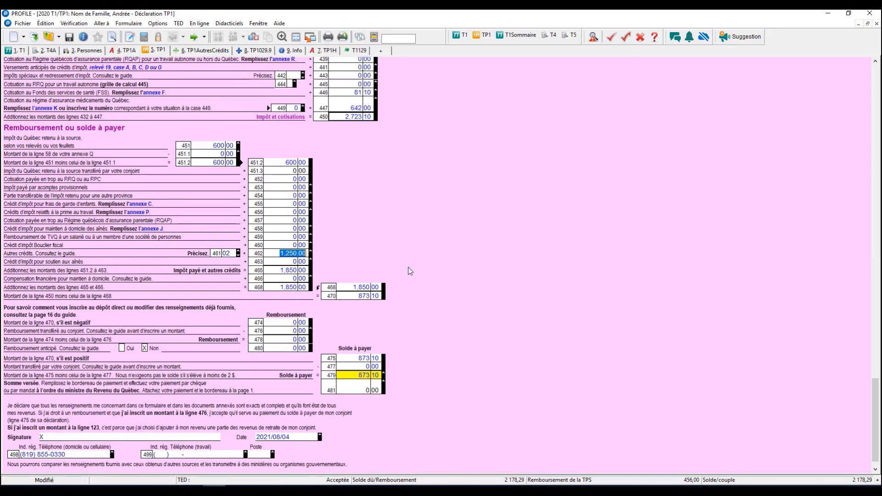